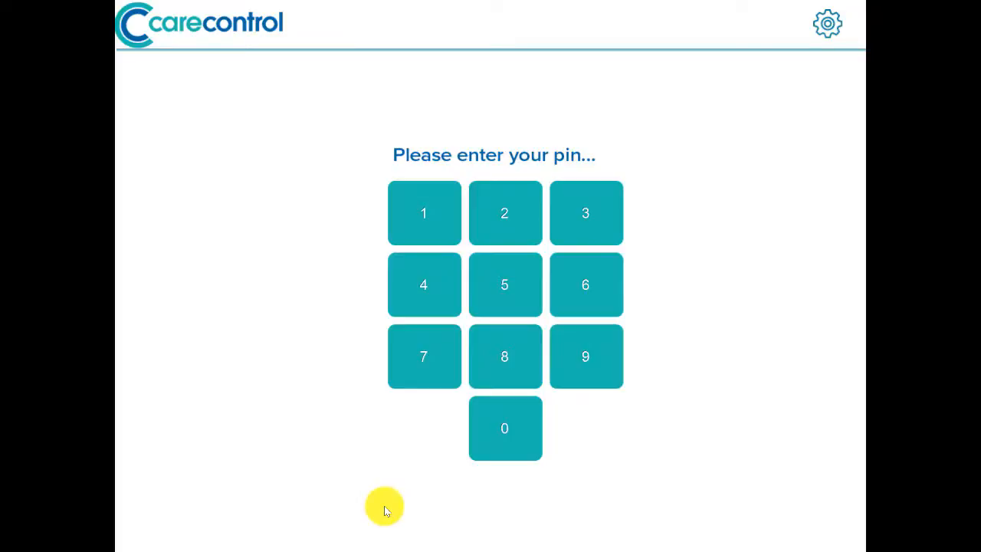
- Sign in with the staff PIN and open the Personal Care form from the care plan recording options
{"action": "left_click", "coordinate": [427, 228]}
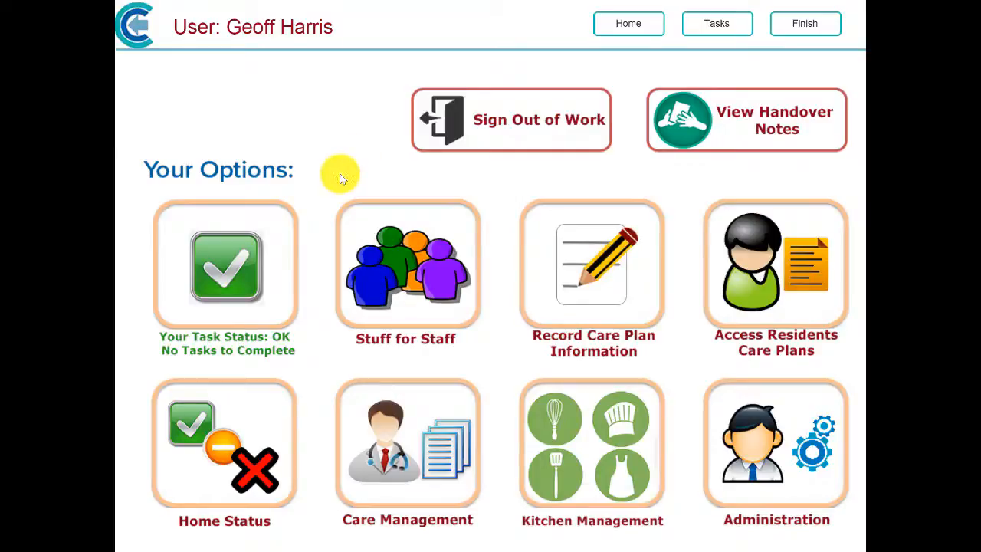
{"action": "left_click", "coordinate": [584, 279]}
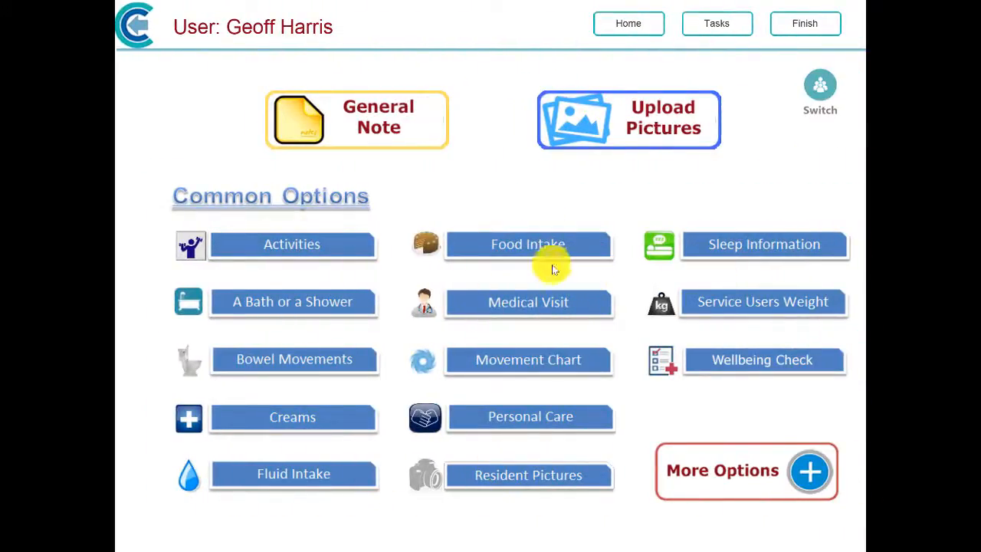
{"action": "left_click", "coordinate": [516, 421]}
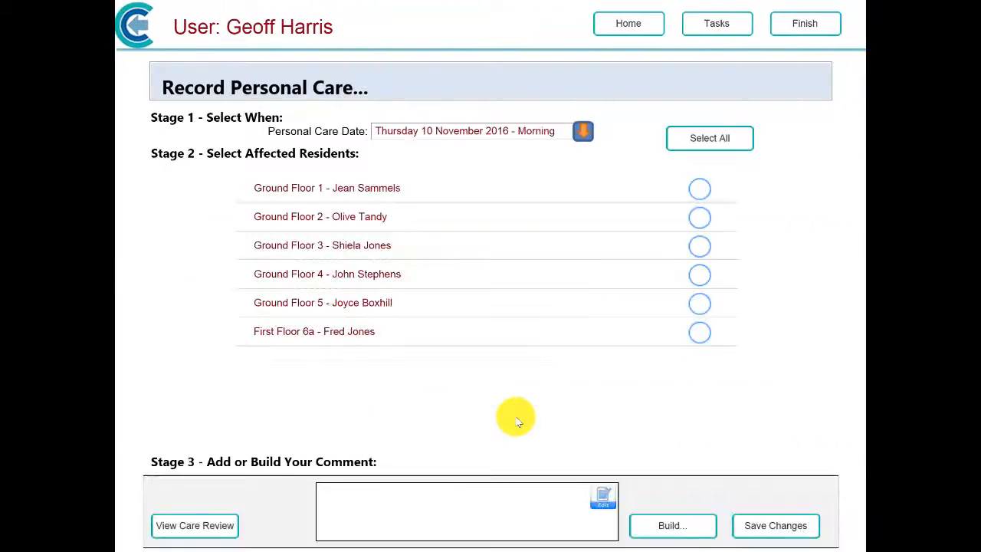
- From the home page's Home Status, find the outstanding Personal Care entry for Ground Floor 1 in the resident care tasks and open it
{"action": "left_click", "coordinate": [624, 22]}
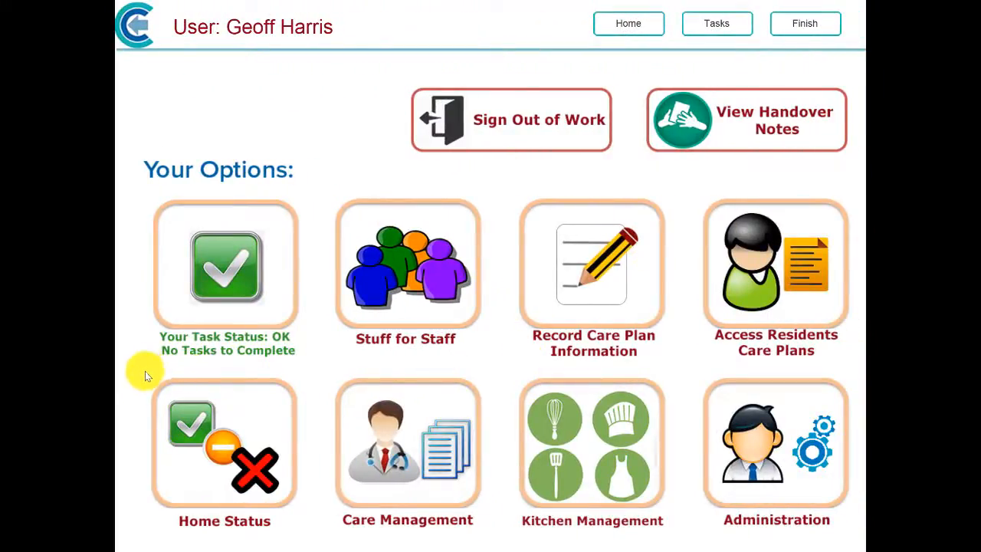
{"action": "left_click", "coordinate": [241, 459]}
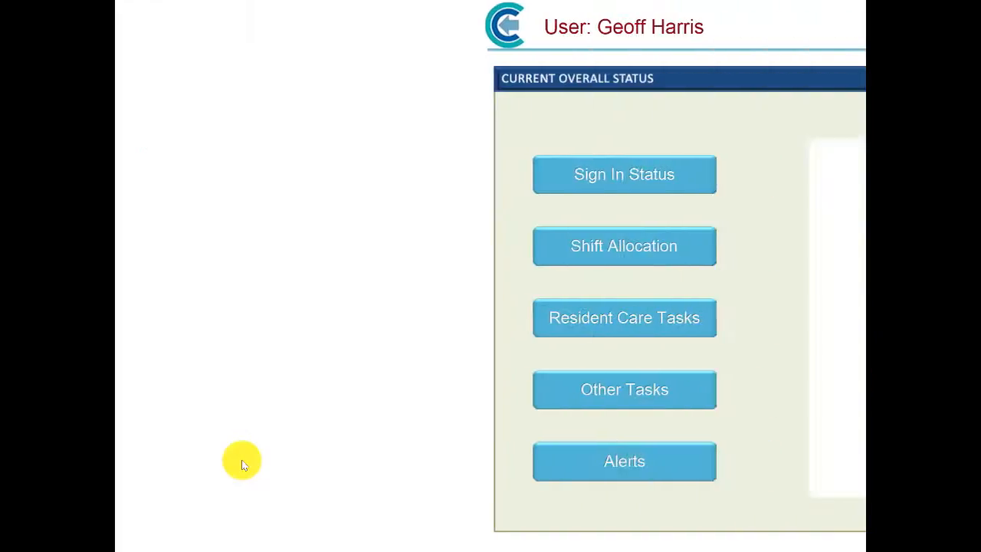
{"action": "left_click", "coordinate": [268, 318]}
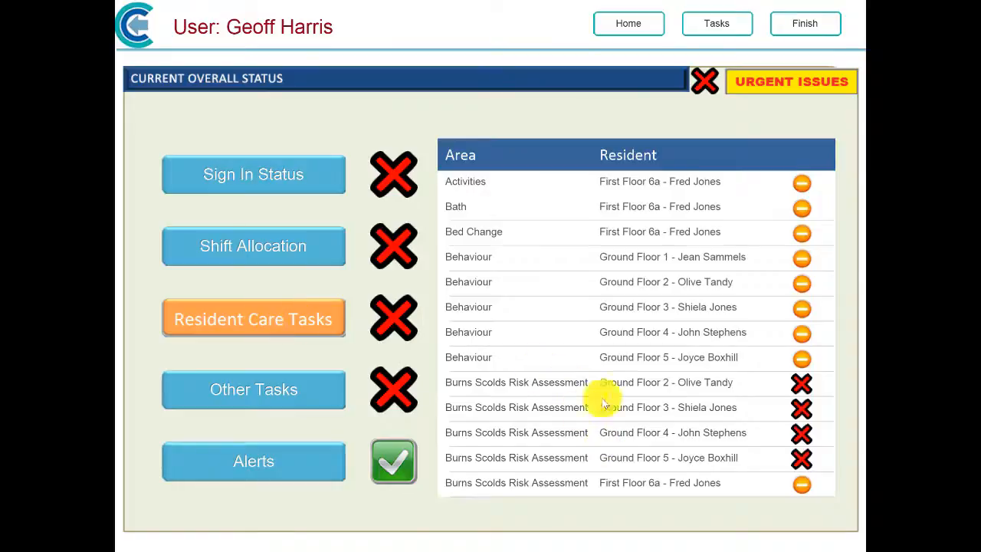
{"action": "scroll", "coordinate": [590, 398], "scroll_direction": "down", "scroll_amount": 10}
{"action": "scroll", "coordinate": [594, 414], "scroll_direction": "down", "scroll_amount": 12}
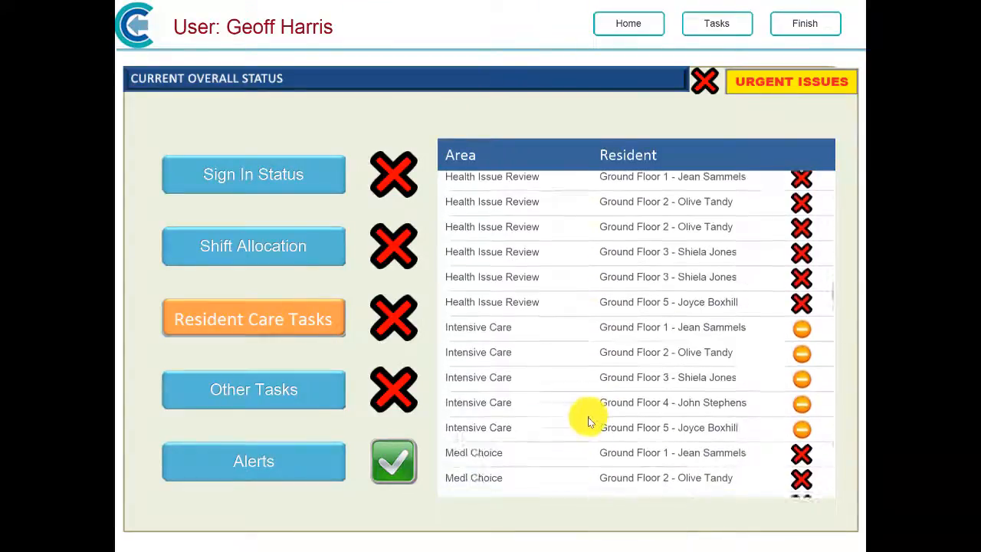
{"action": "scroll", "coordinate": [582, 410], "scroll_direction": "down", "scroll_amount": 9}
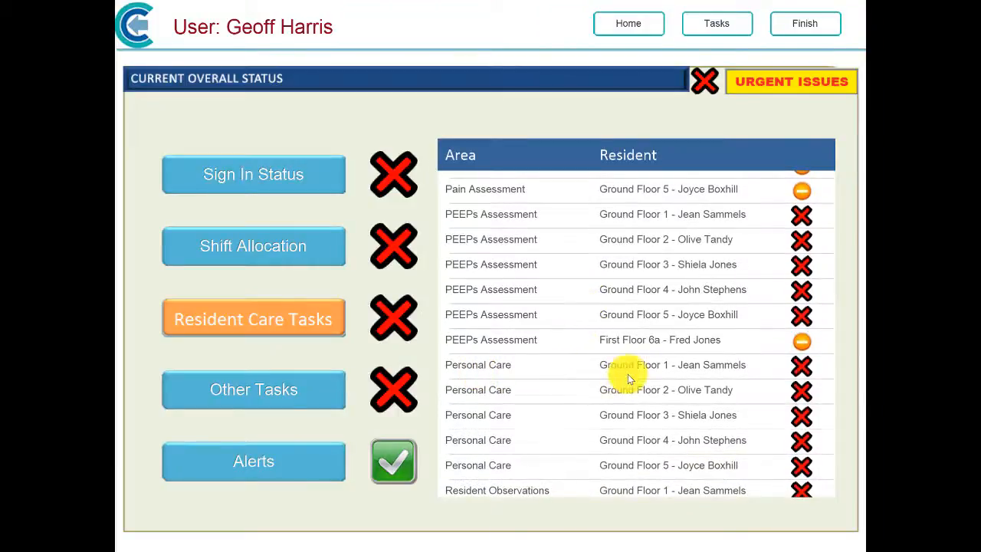
{"action": "left_click", "coordinate": [597, 369]}
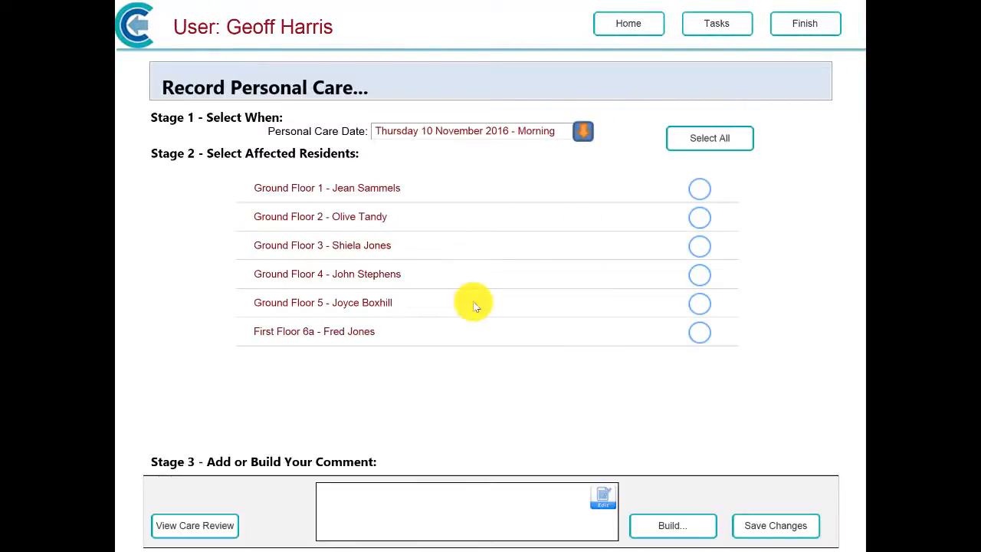
- Switch care plan recording to the resident view and open the Ground Floor 1 resident's outstanding Personal Care task from their summary
{"action": "left_click", "coordinate": [622, 24]}
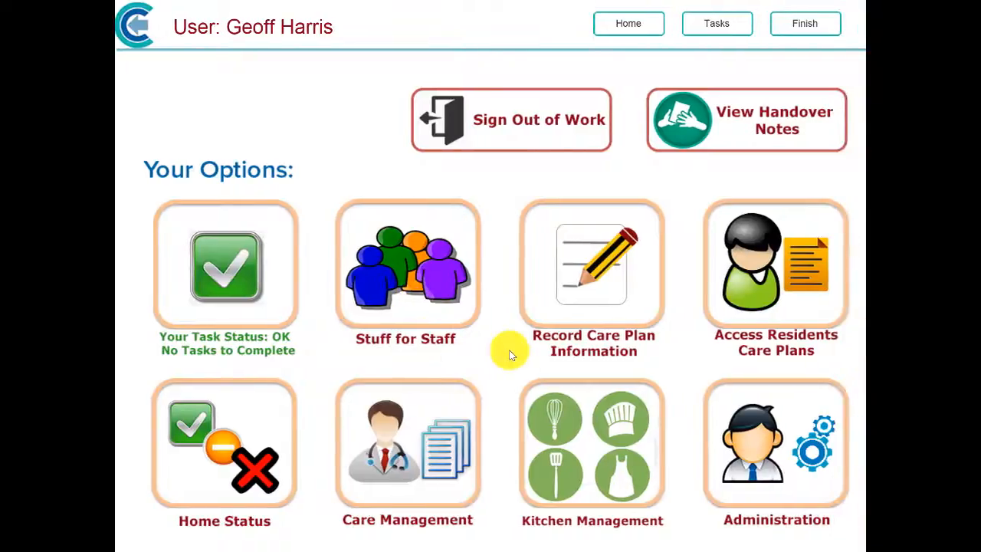
{"action": "left_click", "coordinate": [637, 284]}
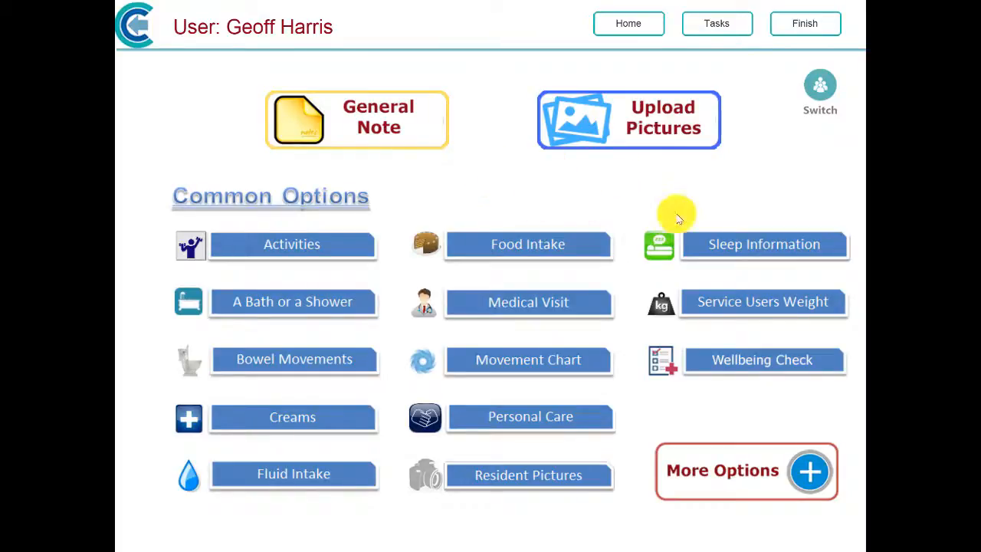
{"action": "left_click", "coordinate": [820, 85]}
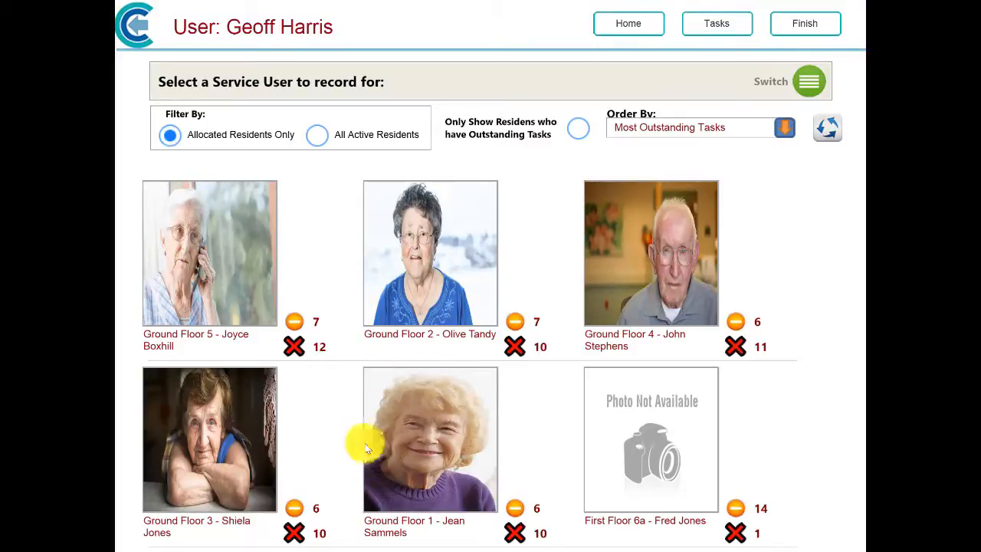
{"action": "left_click", "coordinate": [439, 456]}
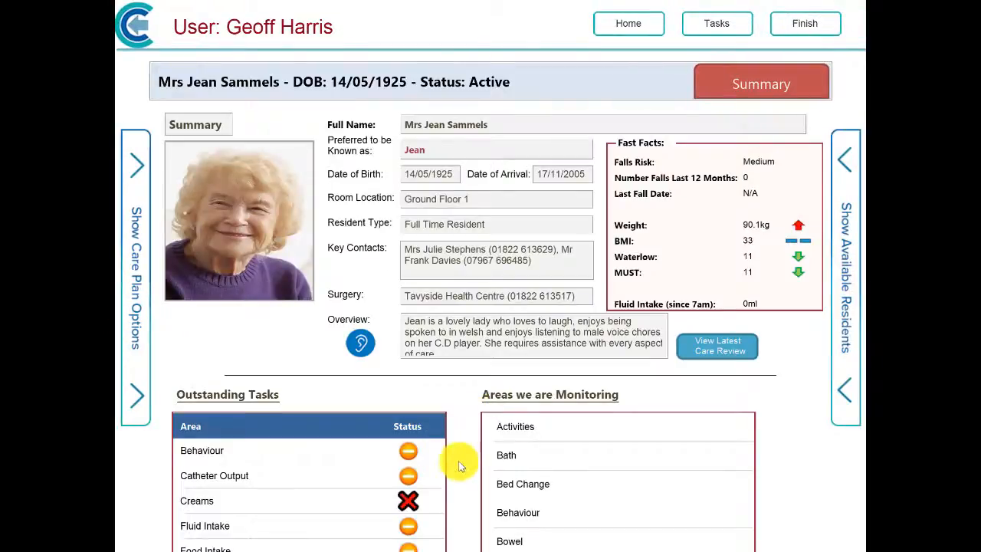
{"action": "scroll", "coordinate": [463, 466], "scroll_direction": "down", "scroll_amount": 3}
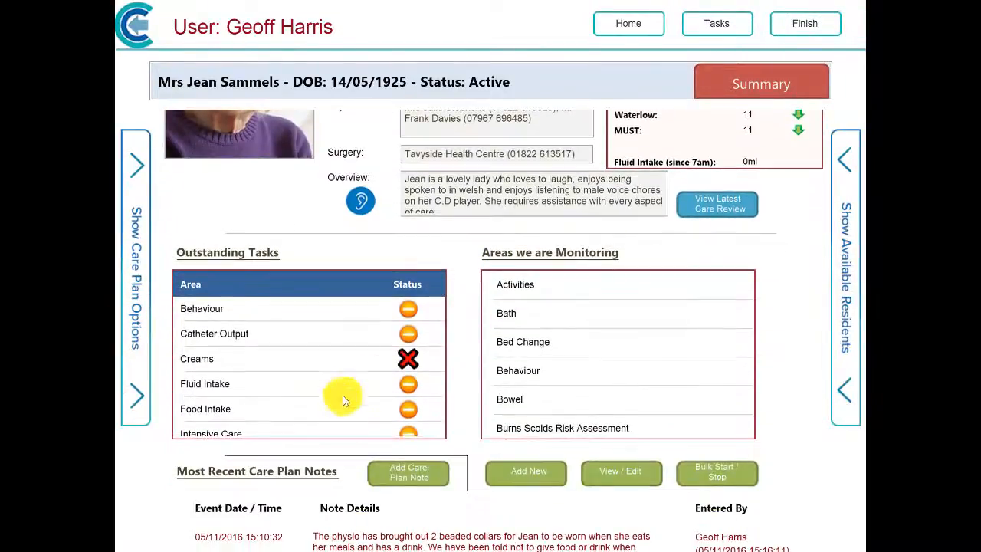
{"action": "scroll", "coordinate": [339, 383], "scroll_direction": "down", "scroll_amount": 3}
{"action": "scroll", "coordinate": [314, 373], "scroll_direction": "down", "scroll_amount": 3}
{"action": "scroll", "coordinate": [304, 381], "scroll_direction": "down", "scroll_amount": 2}
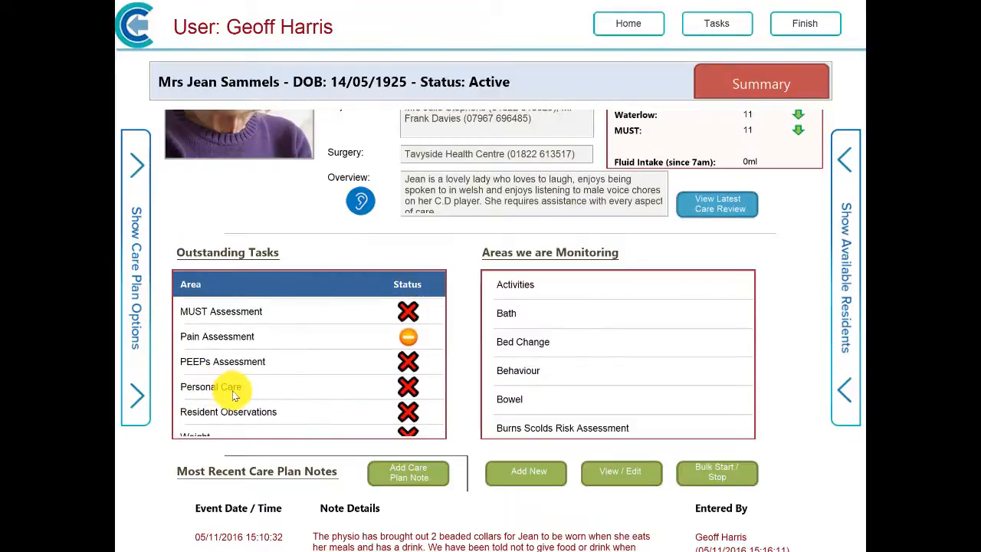
{"action": "left_click", "coordinate": [205, 388]}
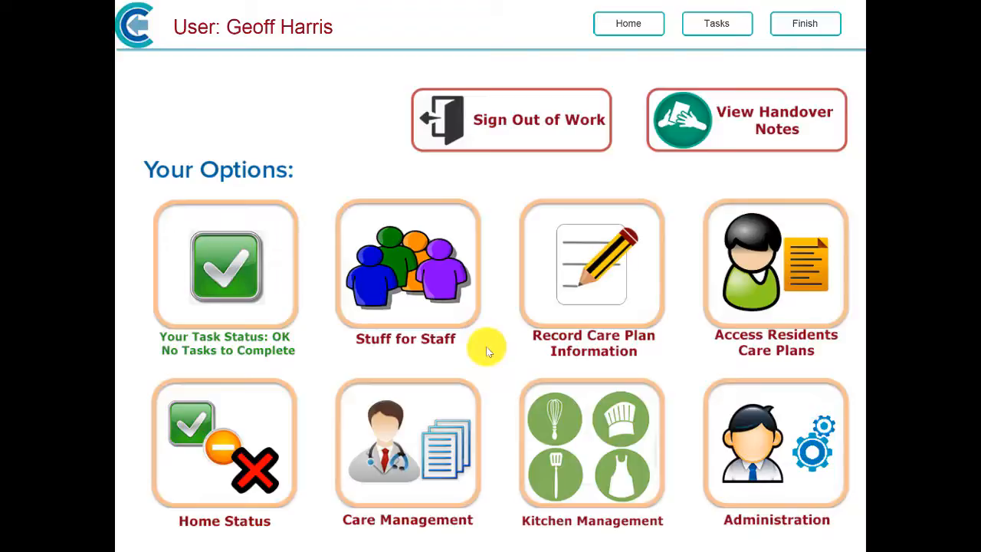
- Open the Personal Care form from the common options, check the available care dates and select the First Floor 6a resident
{"action": "left_click", "coordinate": [581, 290]}
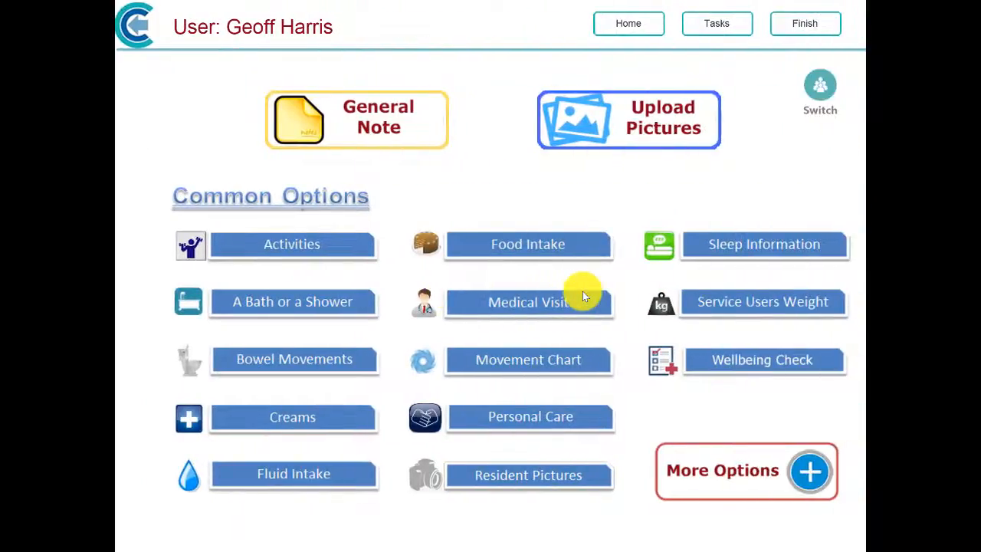
{"action": "left_click", "coordinate": [521, 418]}
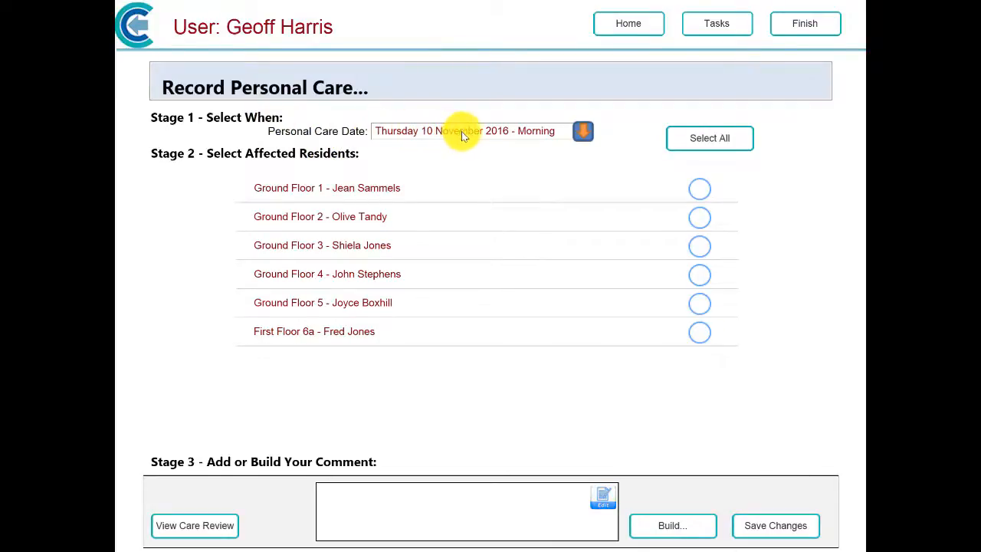
{"action": "left_click", "coordinate": [584, 135]}
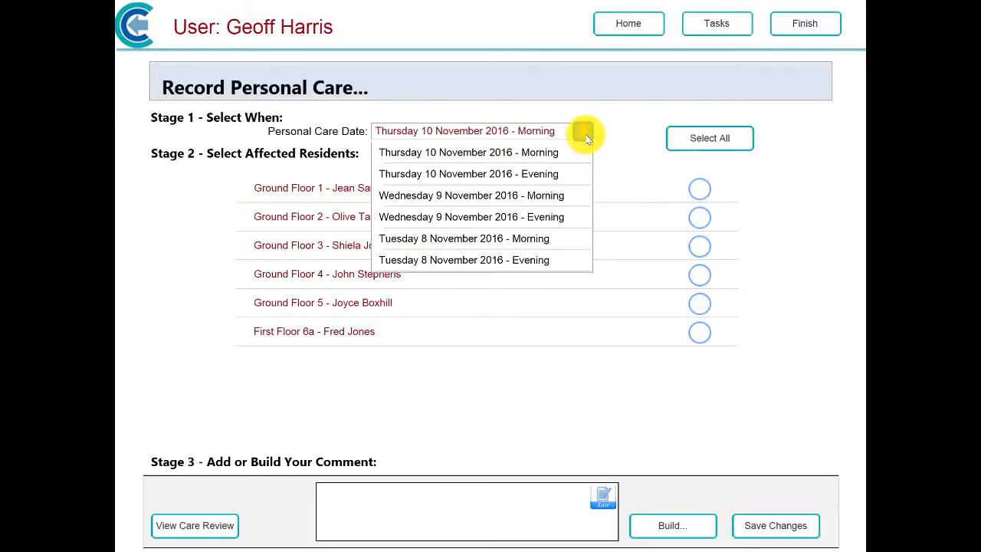
{"action": "left_click", "coordinate": [586, 136]}
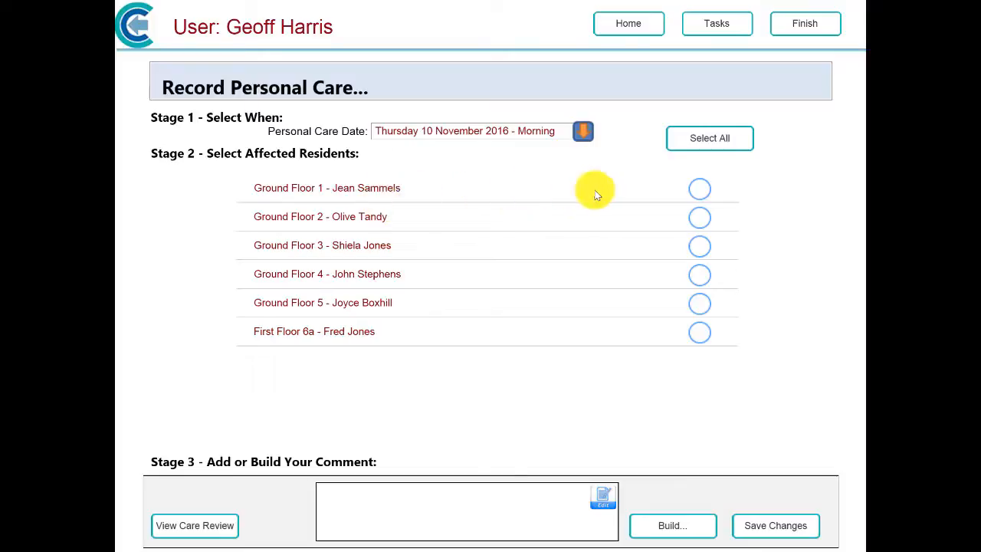
{"action": "left_click", "coordinate": [699, 333]}
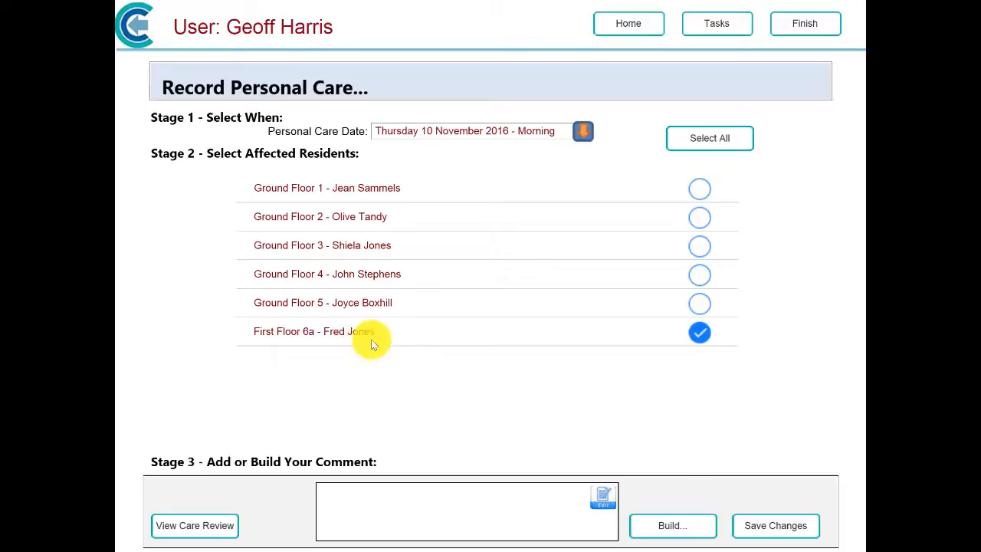
{"action": "left_click", "coordinate": [603, 500]}
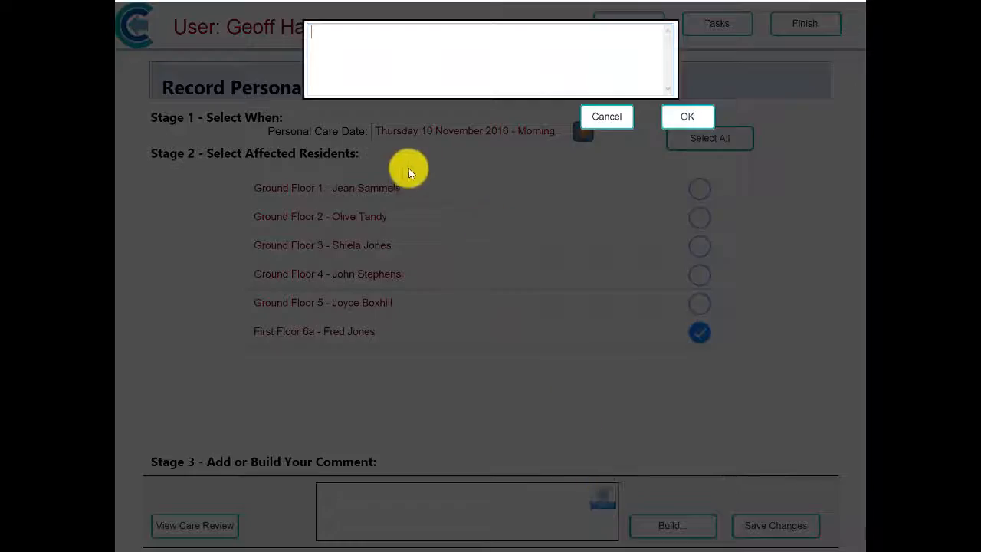
{"action": "left_click", "coordinate": [327, 83]}
{"action": "left_click", "coordinate": [613, 117]}
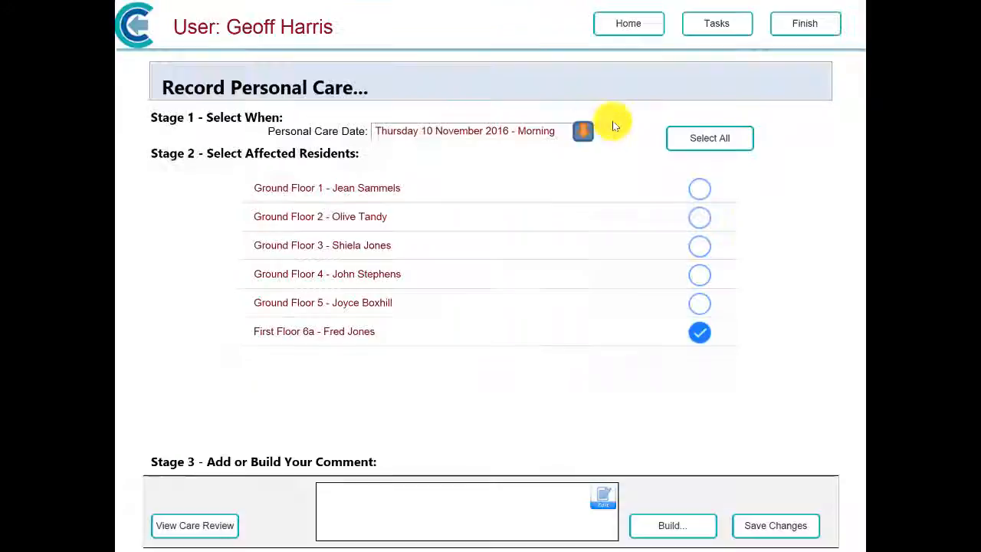
- Build a comment with the response Assistance Accepted and the actions Brush hair, Chose clothes and Get dressed
{"action": "left_click", "coordinate": [659, 525]}
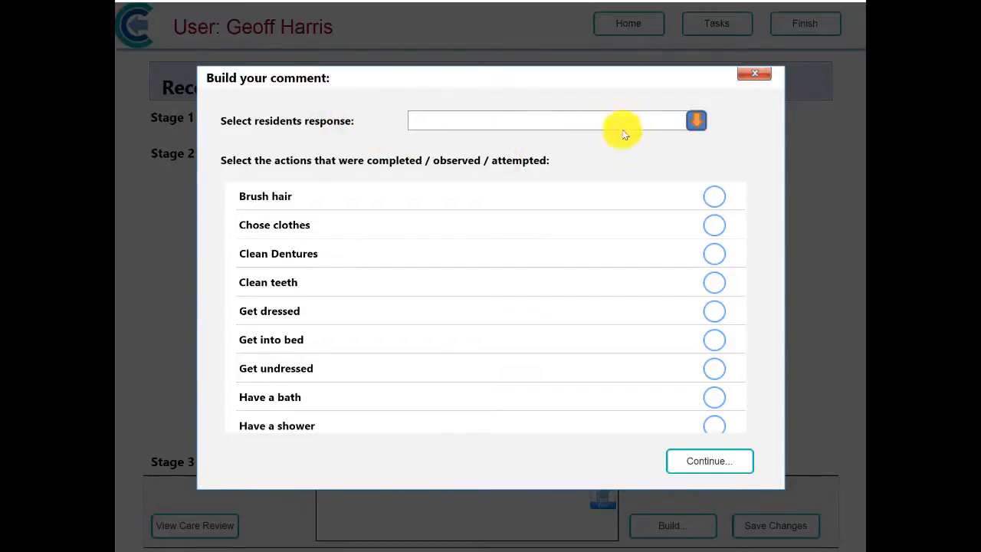
{"action": "left_click", "coordinate": [697, 123]}
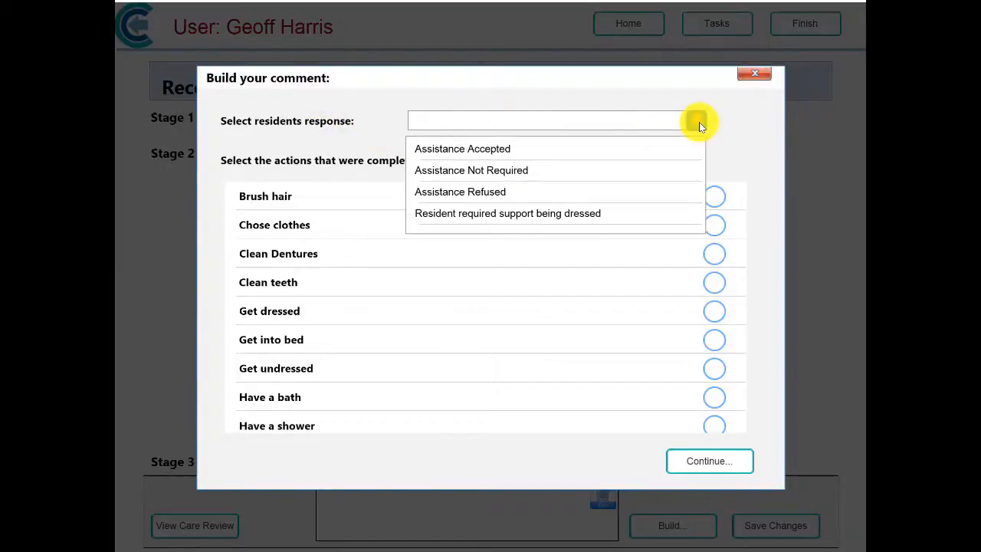
{"action": "left_click", "coordinate": [427, 151]}
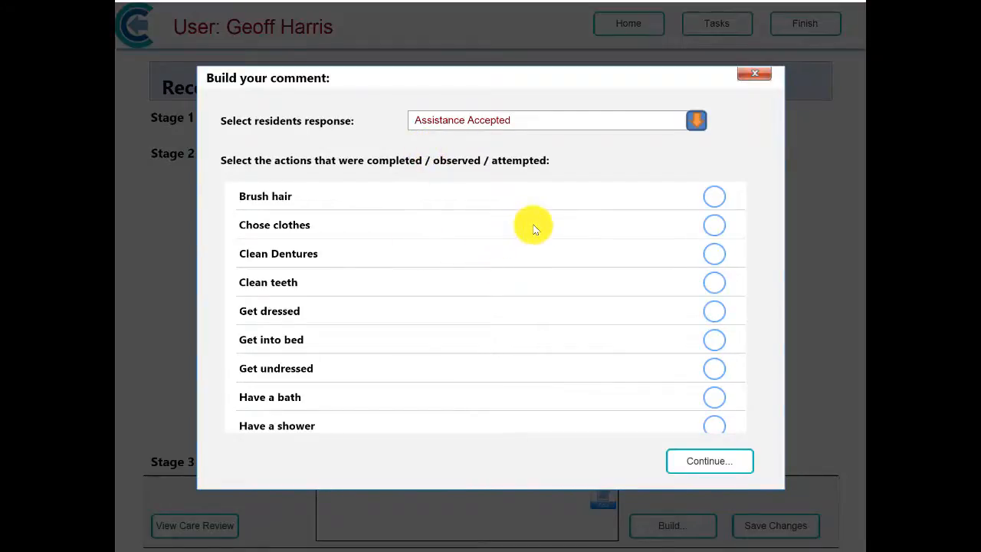
{"action": "left_click", "coordinate": [714, 197]}
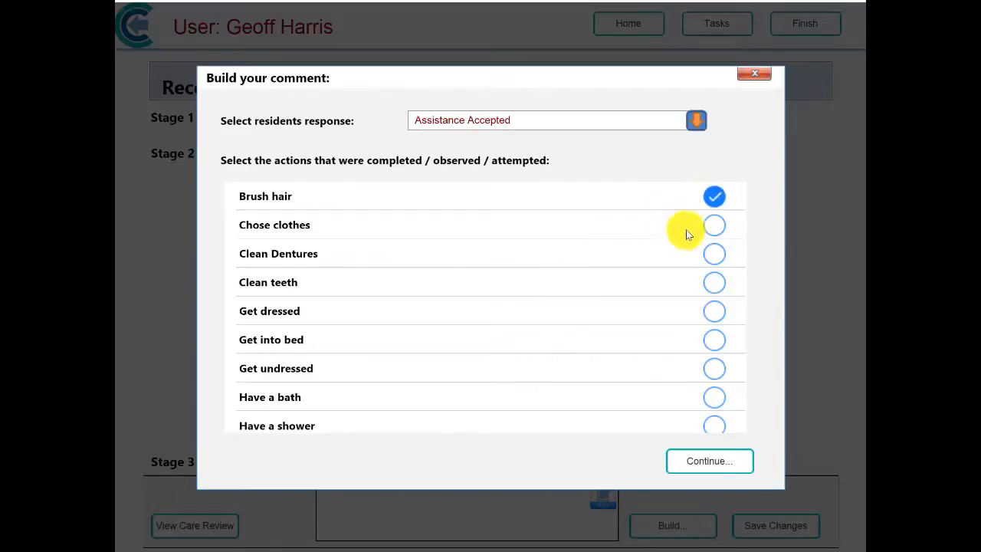
{"action": "left_click", "coordinate": [713, 225]}
{"action": "left_click", "coordinate": [712, 312]}
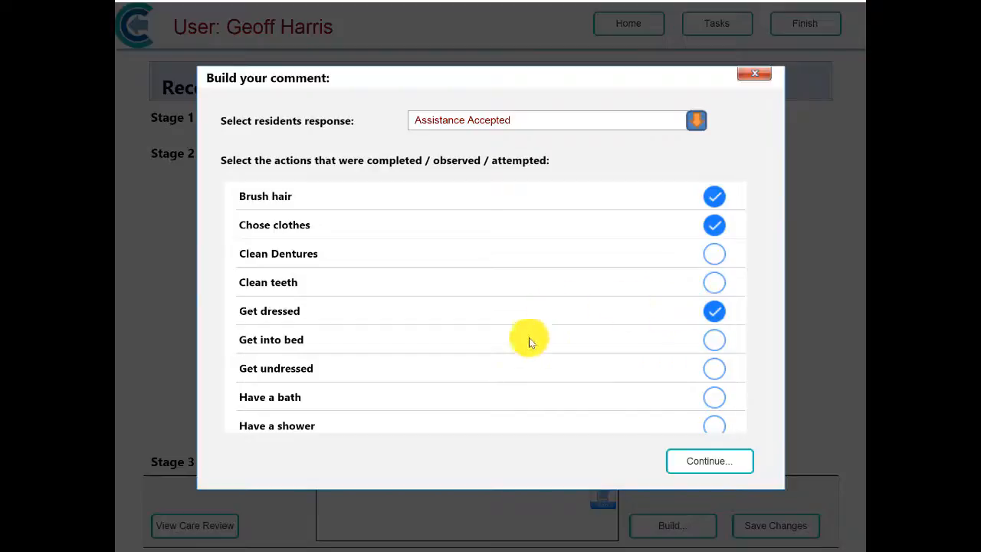
{"action": "left_click", "coordinate": [689, 461]}
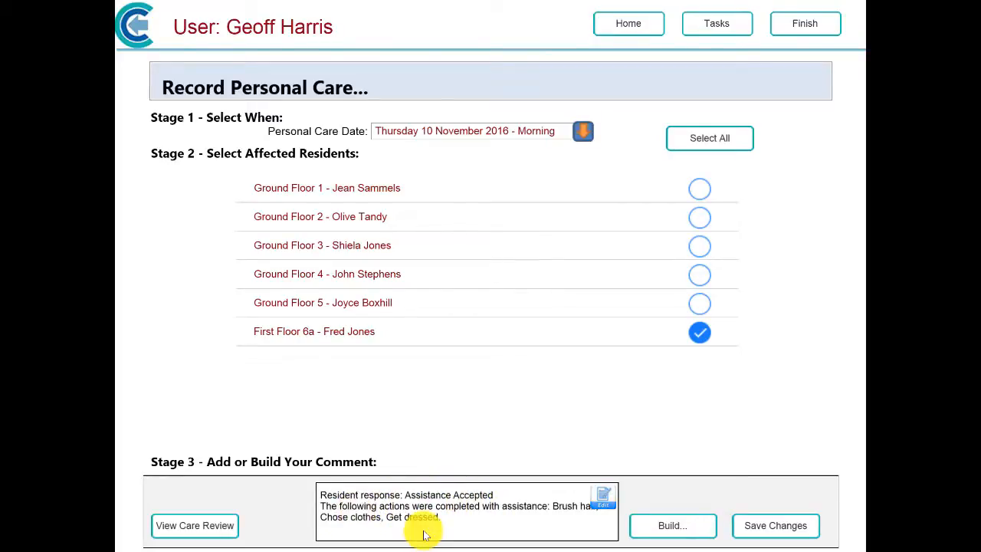
- Add an Assistance Refused response for Clean teeth to the comment and review the full comment text without editing it
{"action": "left_click", "coordinate": [676, 528]}
{"action": "left_click", "coordinate": [695, 120]}
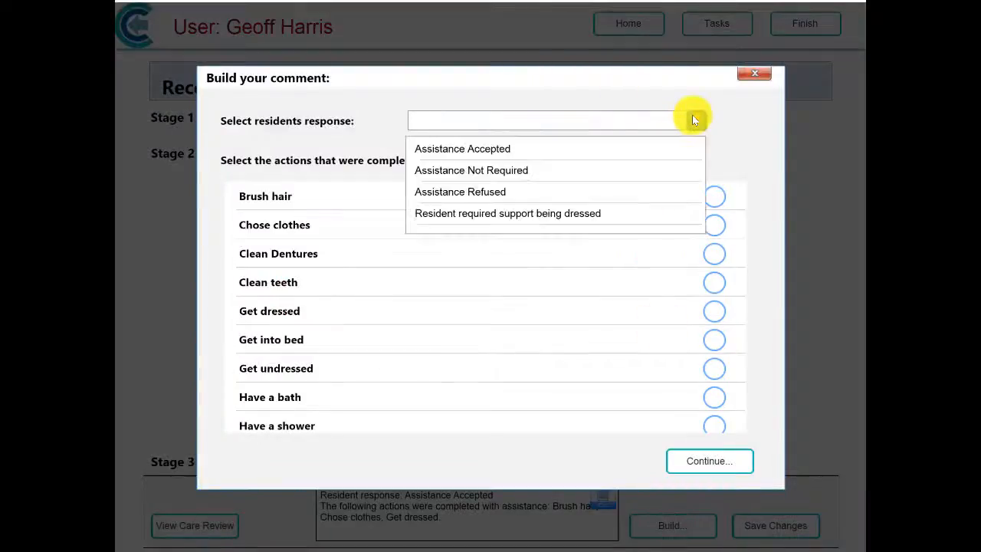
{"action": "left_click", "coordinate": [450, 191]}
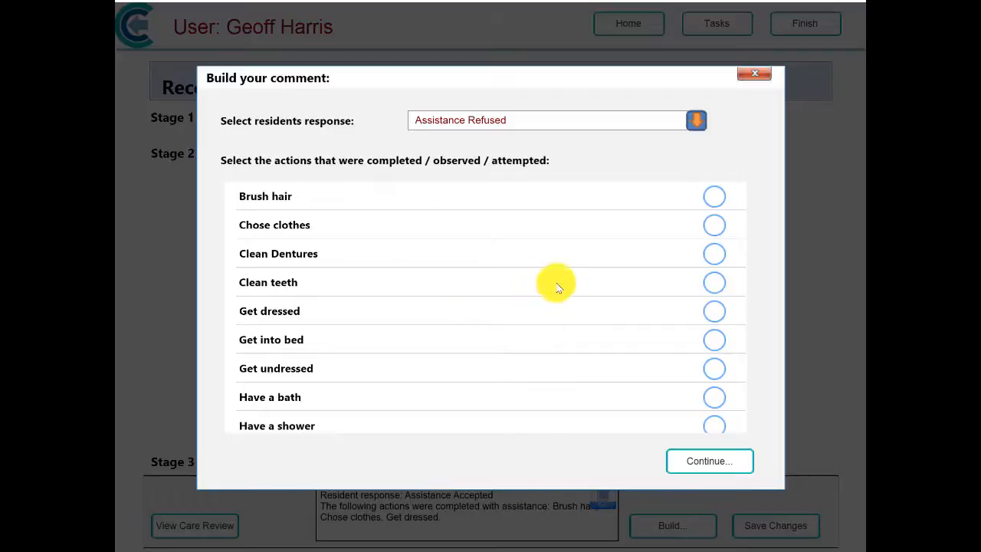
{"action": "left_click", "coordinate": [714, 283]}
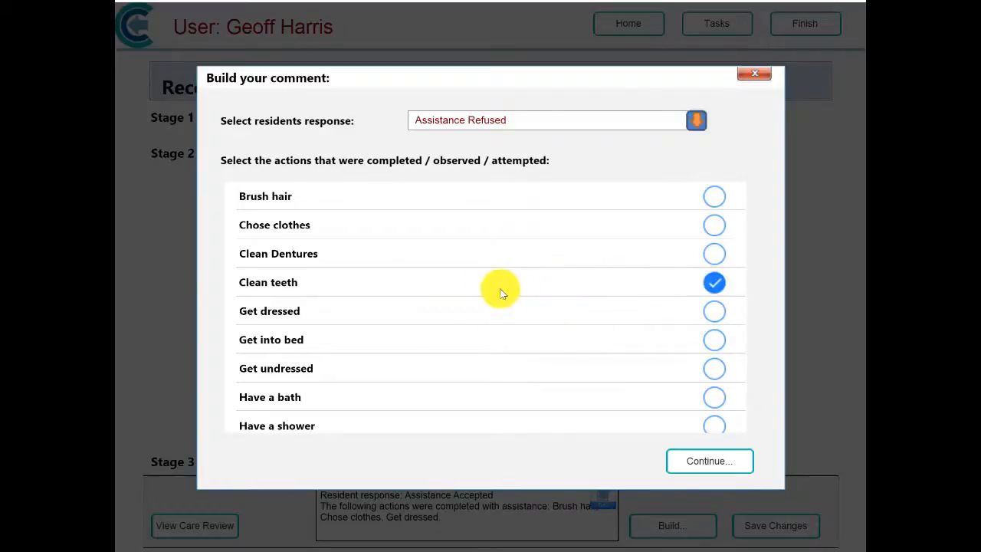
{"action": "left_click", "coordinate": [690, 461]}
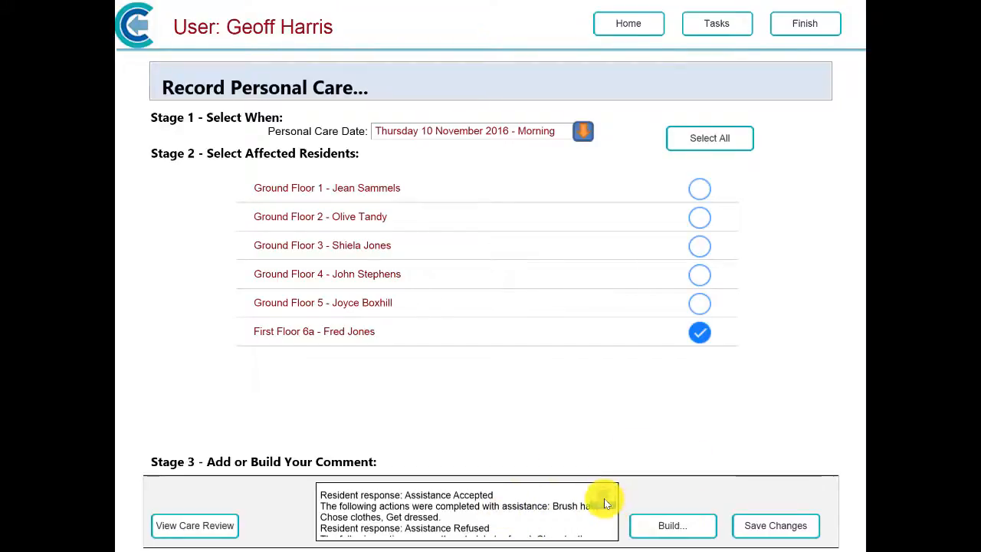
{"action": "left_click", "coordinate": [606, 501]}
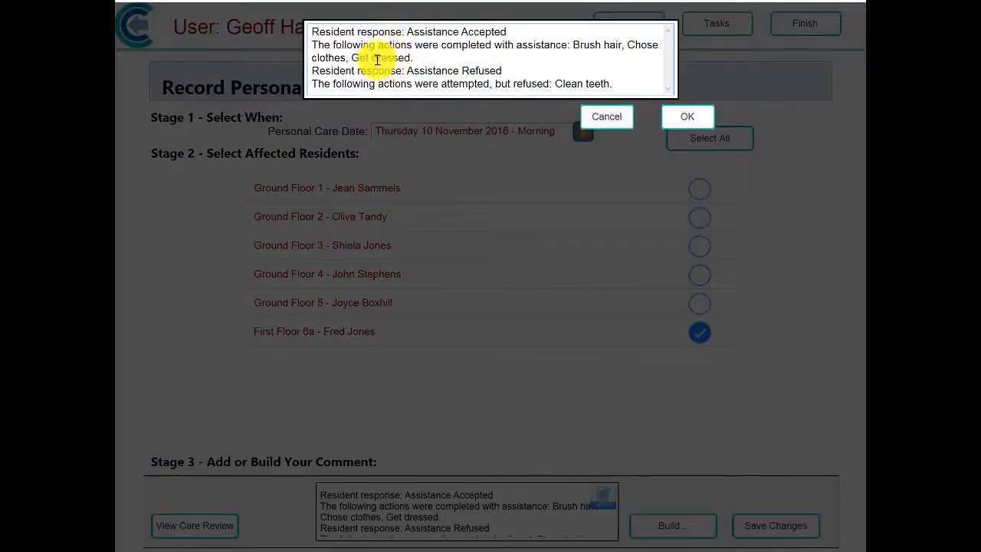
{"action": "left_click", "coordinate": [606, 118]}
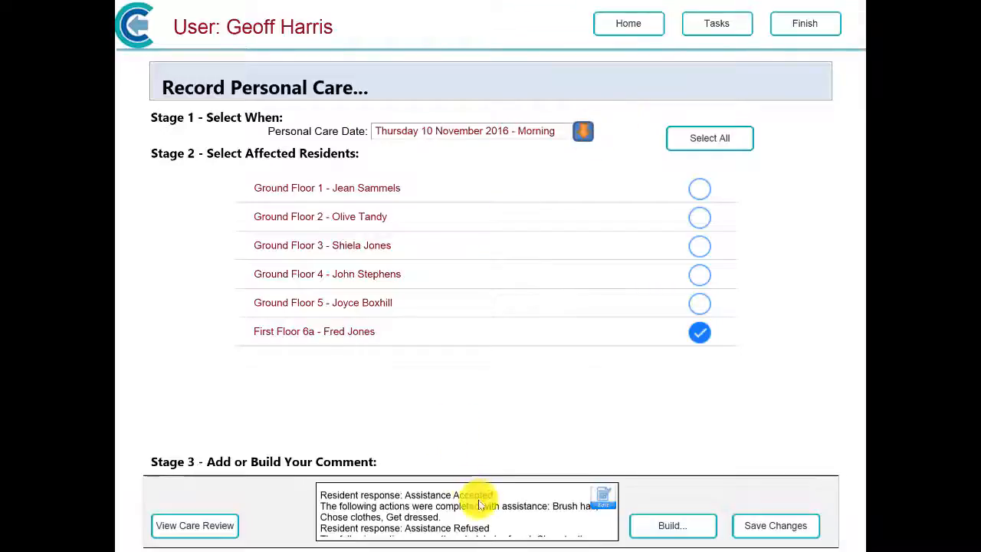
- Save the First Floor 6a resident's morning personal care record and acknowledge the save
{"action": "left_click", "coordinate": [753, 529]}
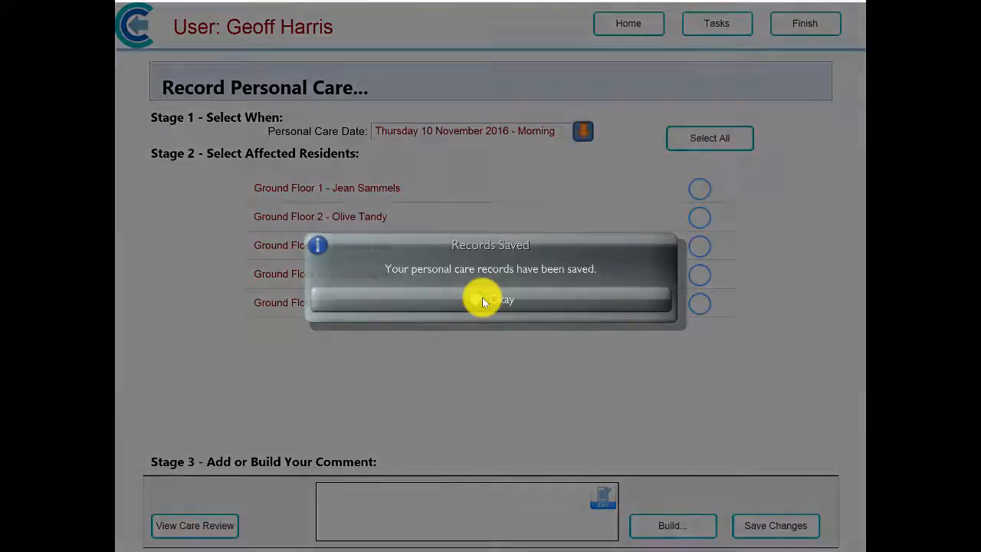
{"action": "left_click", "coordinate": [479, 299]}
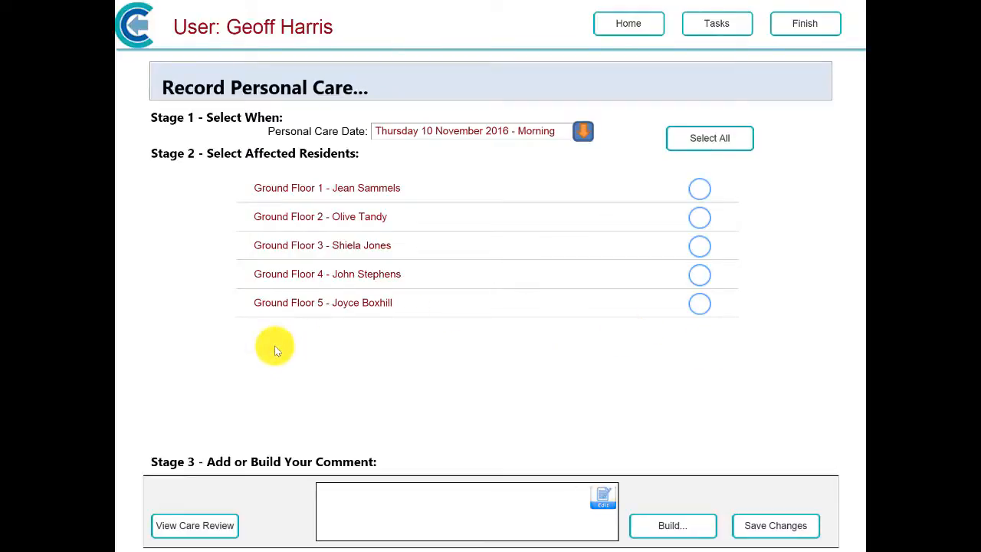
- View the Ground Floor 1 resident's care review, check the Personal Care - Washing and Personal Care - Dressing sections, and close it
{"action": "left_click", "coordinate": [196, 528]}
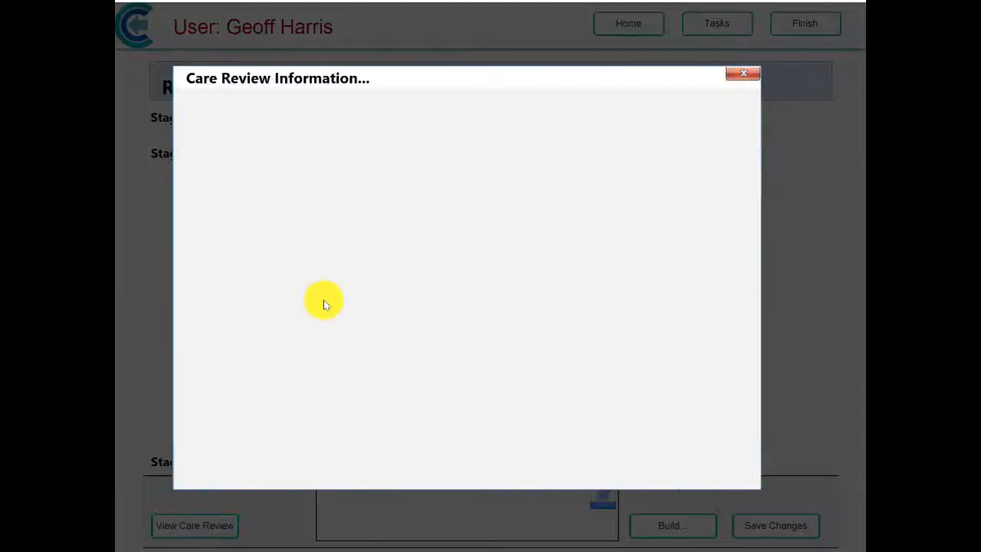
{"action": "left_click", "coordinate": [623, 118]}
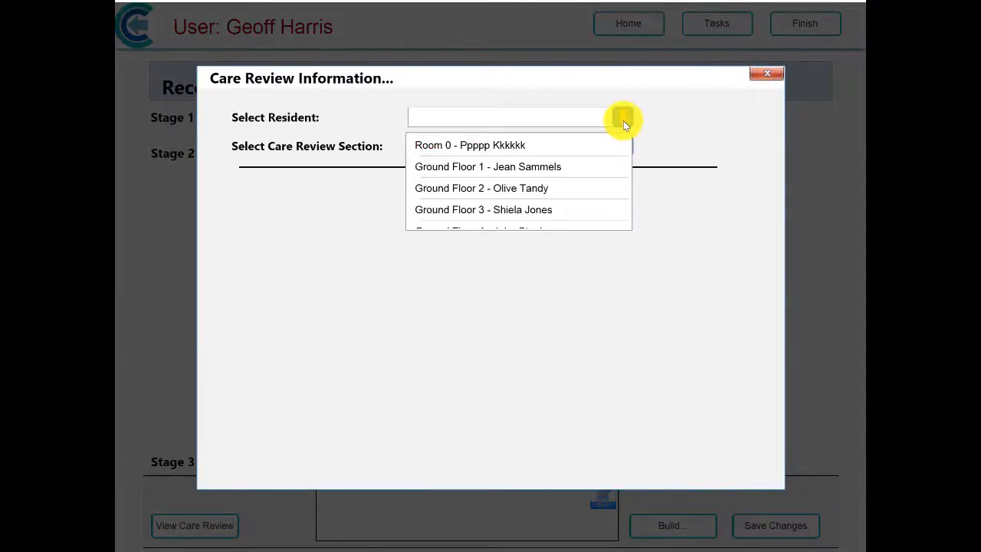
{"action": "left_click", "coordinate": [469, 166]}
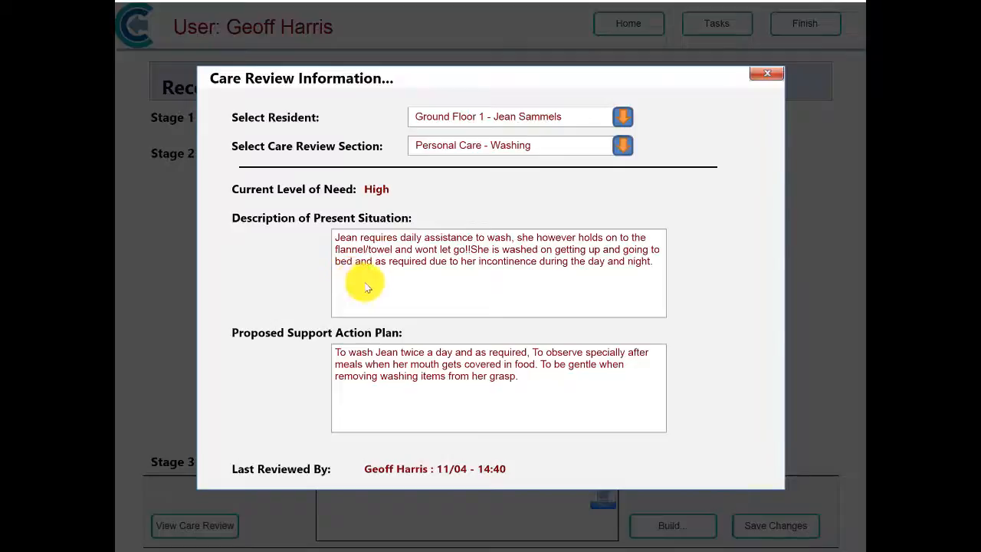
{"action": "left_click", "coordinate": [620, 145]}
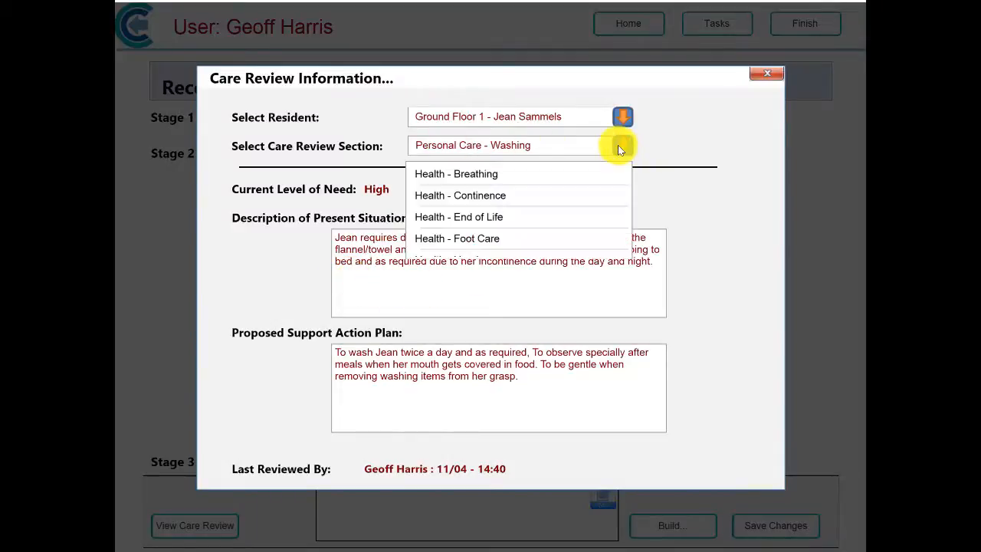
{"action": "scroll", "coordinate": [577, 217], "scroll_direction": "down", "scroll_amount": 6}
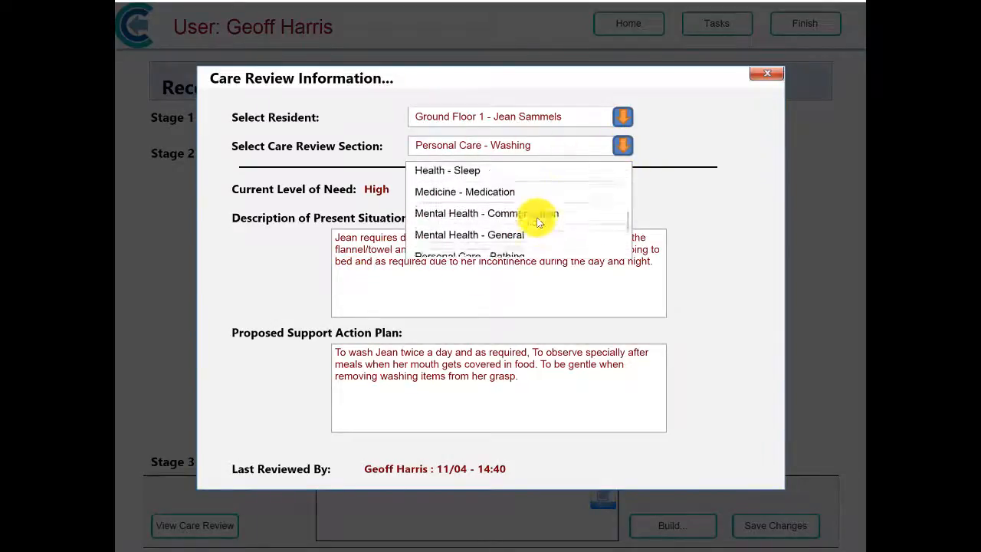
{"action": "scroll", "coordinate": [525, 206], "scroll_direction": "up", "scroll_amount": 2}
{"action": "left_click", "coordinate": [486, 192]}
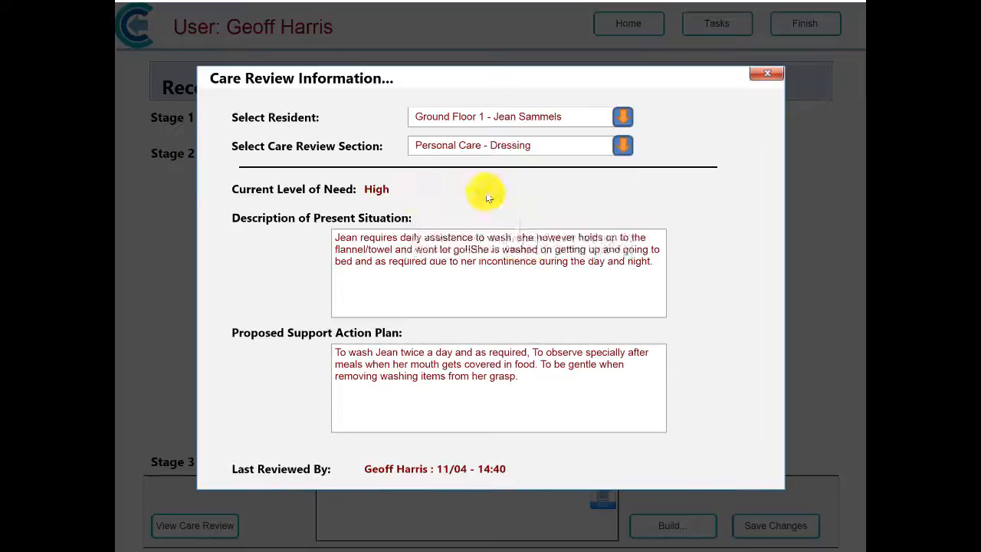
{"action": "left_click", "coordinate": [764, 75]}
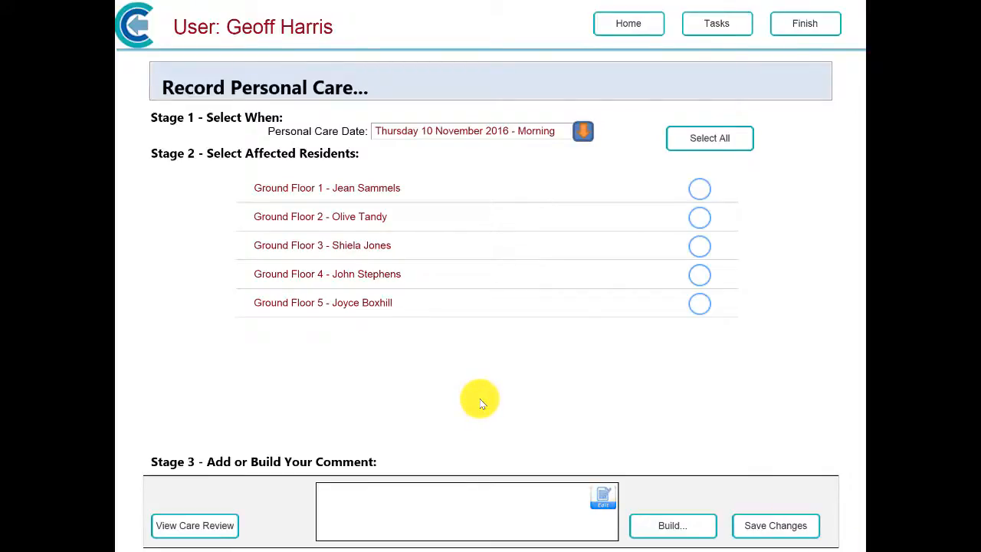
- Return to the home options and open the First Floor 6a resident's notes from their care plan
{"action": "left_click", "coordinate": [624, 25]}
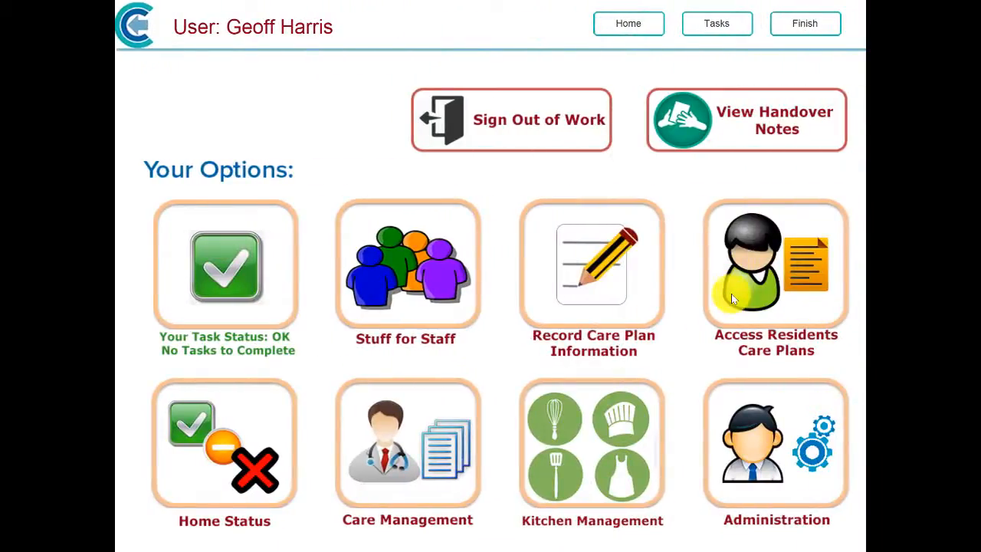
{"action": "left_click", "coordinate": [733, 300]}
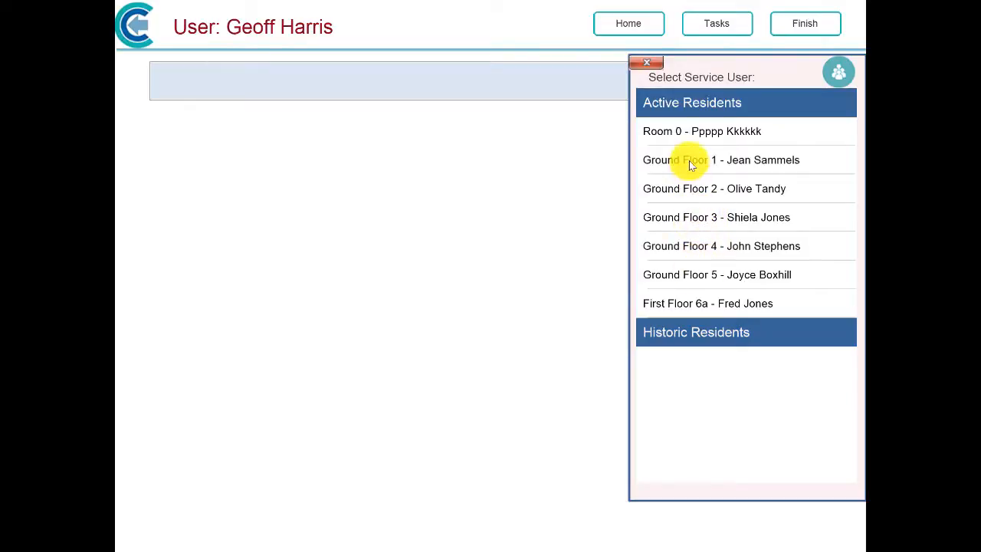
{"action": "left_click", "coordinate": [698, 303]}
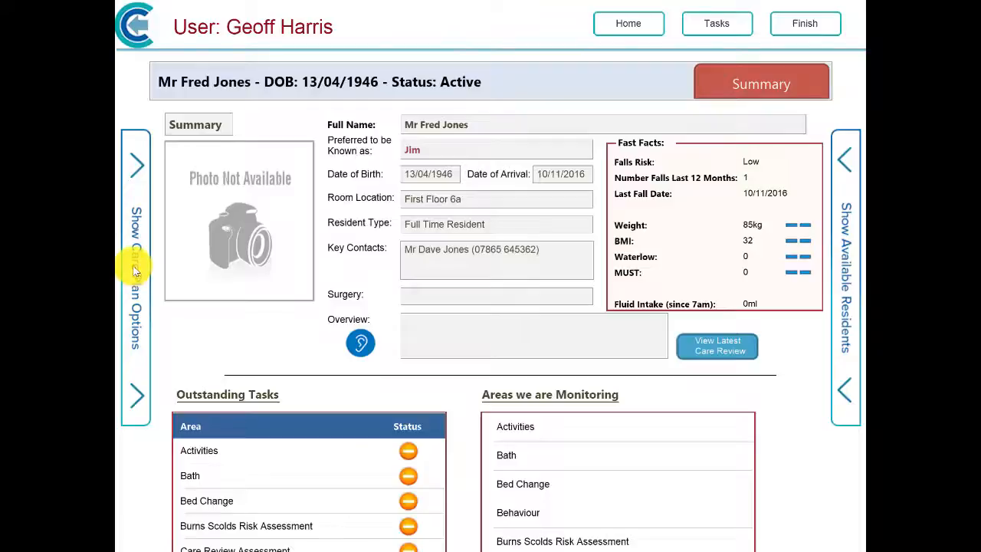
{"action": "left_click", "coordinate": [134, 270]}
{"action": "left_click", "coordinate": [213, 297]}
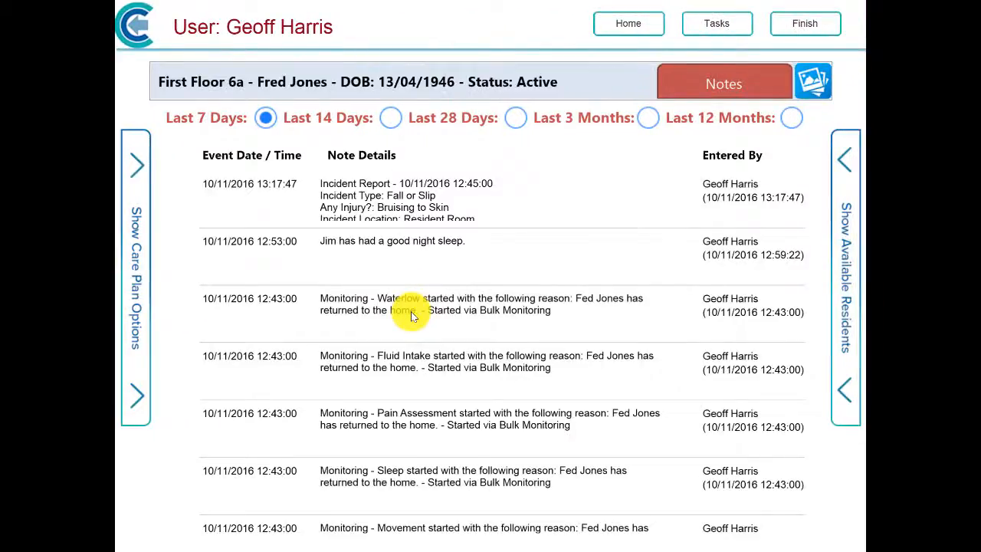
- Look through the resident's notes from the last 7 days for the personal care entry and read its details
{"action": "left_click_drag", "start_coordinate": [735, 455], "coordinate": [641, 225]}
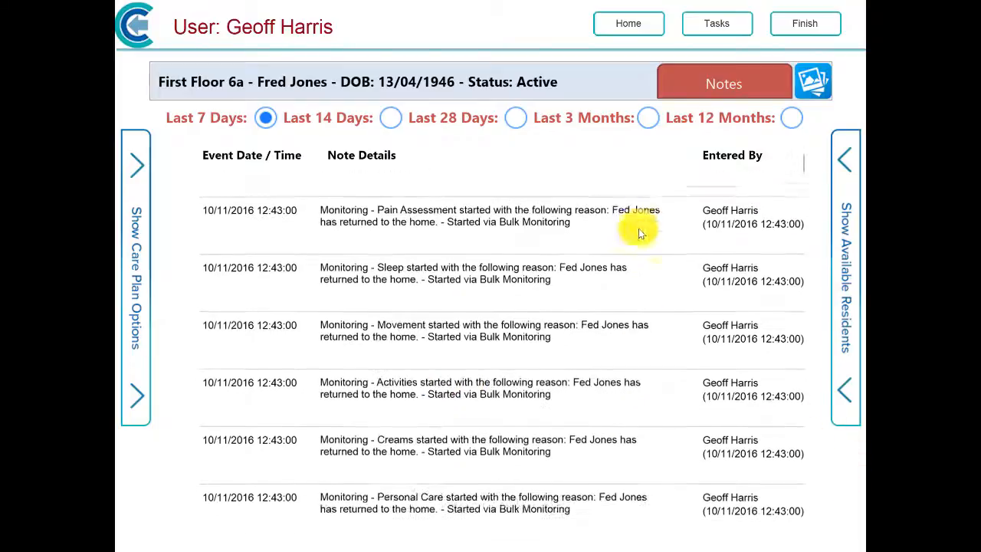
{"action": "left_click_drag", "start_coordinate": [264, 437], "coordinate": [277, 249]}
{"action": "left_click_drag", "start_coordinate": [249, 418], "coordinate": [245, 292]}
{"action": "left_click_drag", "start_coordinate": [242, 440], "coordinate": [252, 289]}
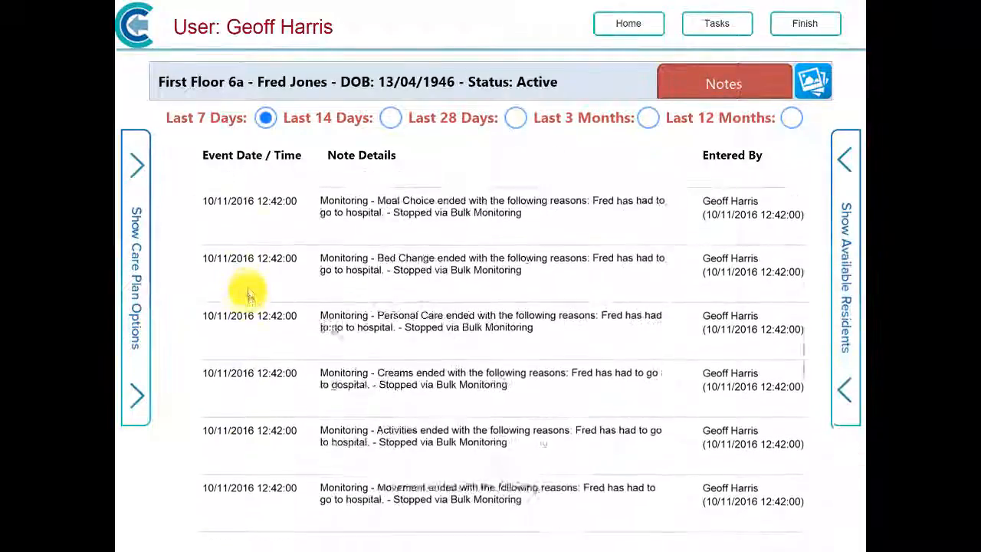
{"action": "left_click_drag", "start_coordinate": [247, 431], "coordinate": [252, 212]}
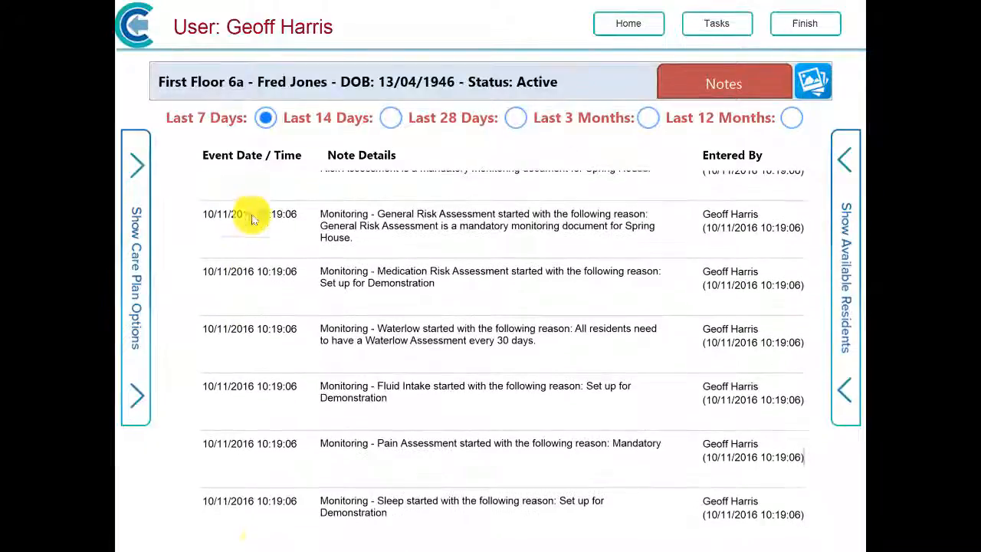
{"action": "left_click_drag", "start_coordinate": [264, 404], "coordinate": [280, 236]}
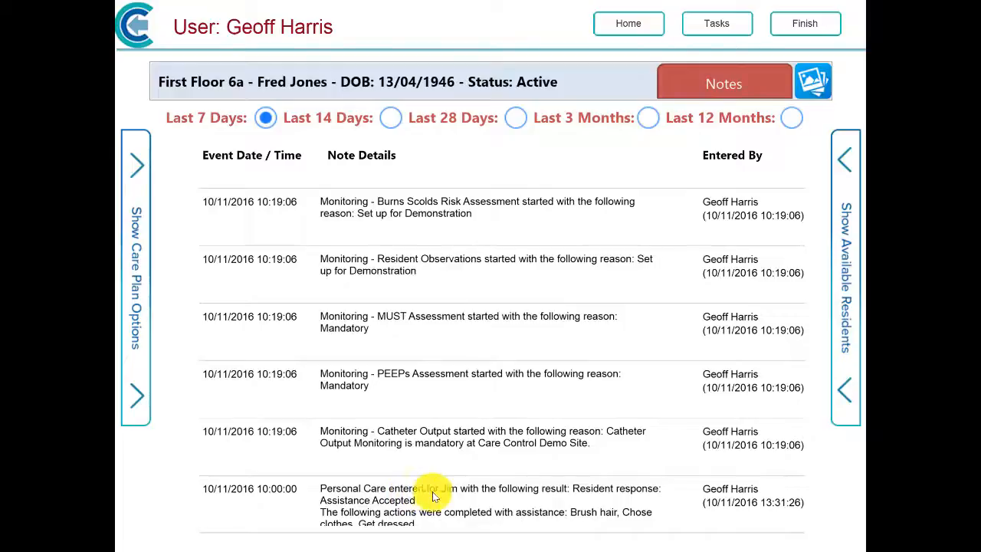
{"action": "left_click_drag", "start_coordinate": [391, 504], "coordinate": [390, 530]}
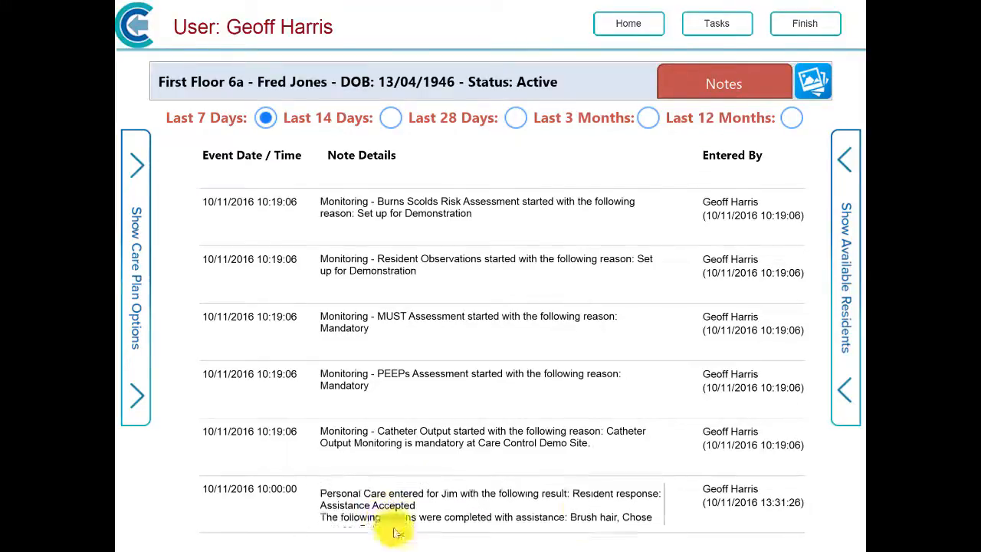